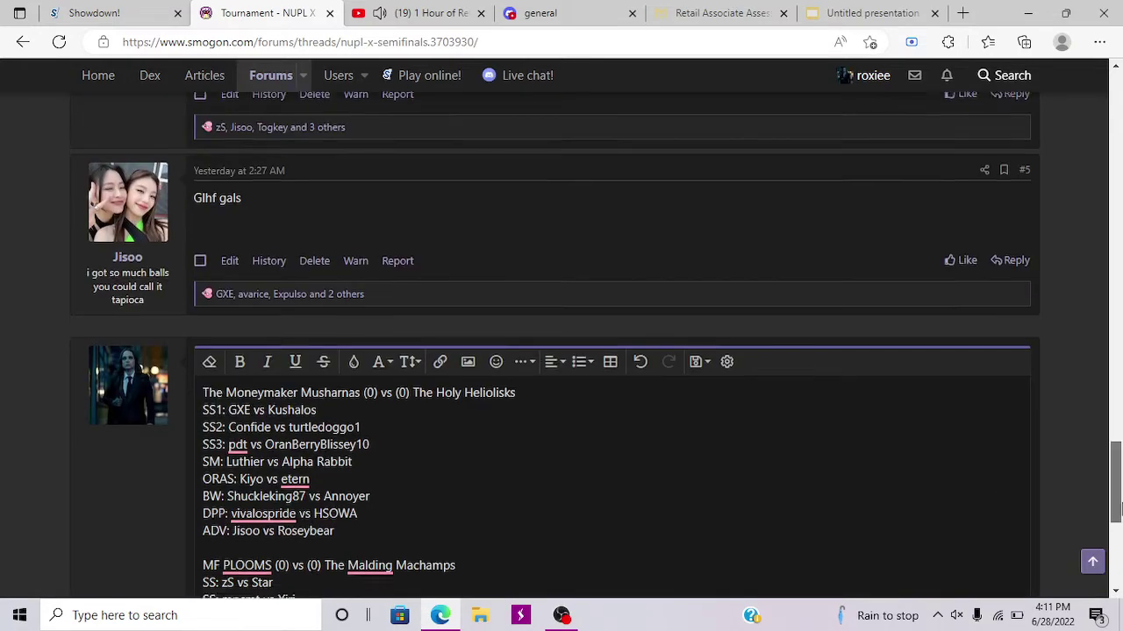
Bold the second player's name in the SS1 matchup of the Musharnas vs Heliolisks list in the reply draft
drag(1116, 511, 1117, 537)
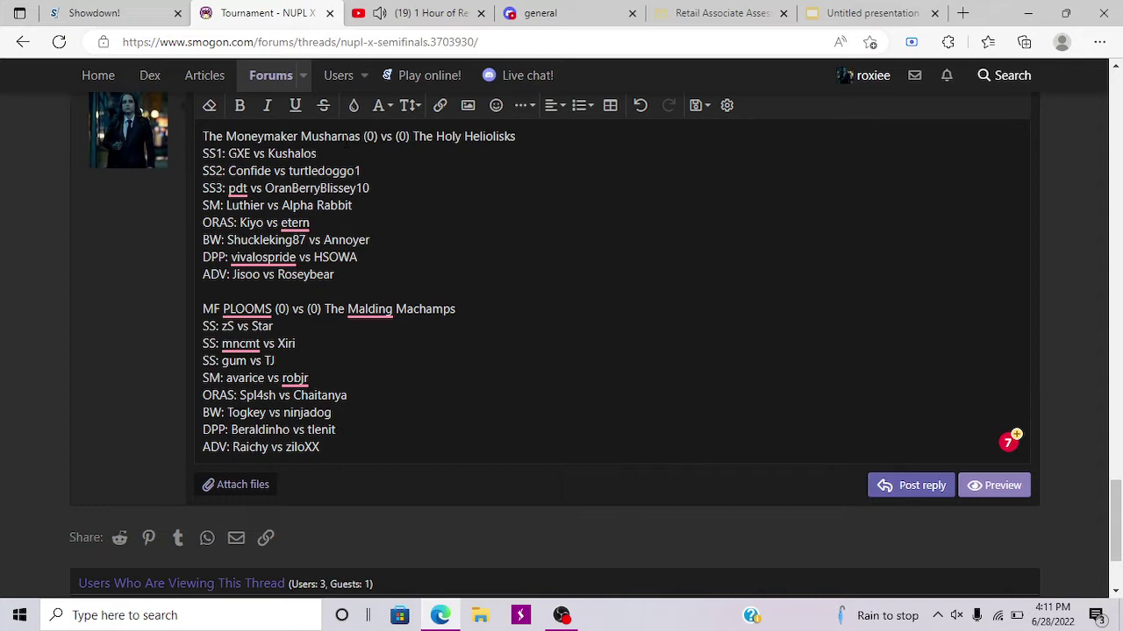
mouse_move(1116, 521)
mouse_down()
mouse_move(1112, 162)
mouse_move(1116, 523)
mouse_up()
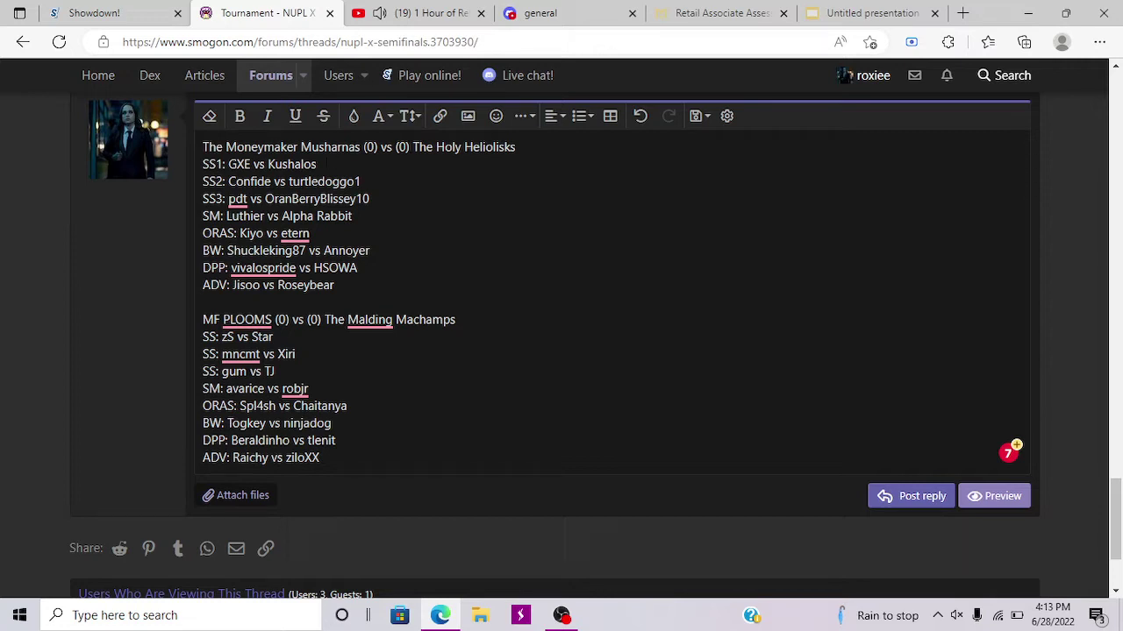
drag(316, 164, 269, 165)
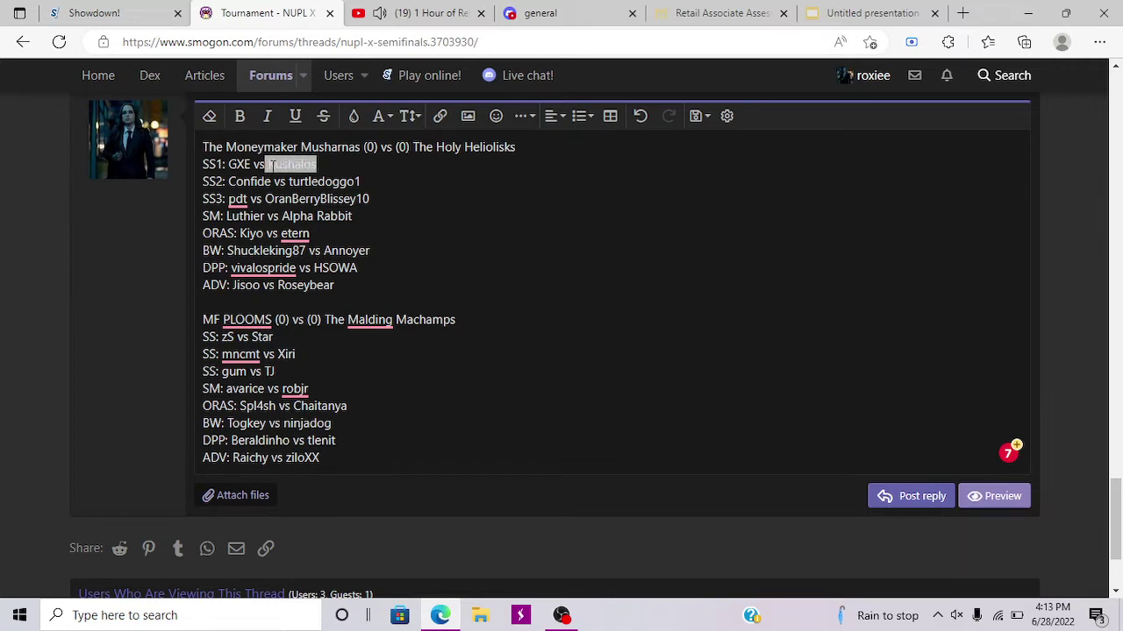
click(269, 164)
drag(267, 165, 316, 165)
click(234, 118)
click(334, 234)
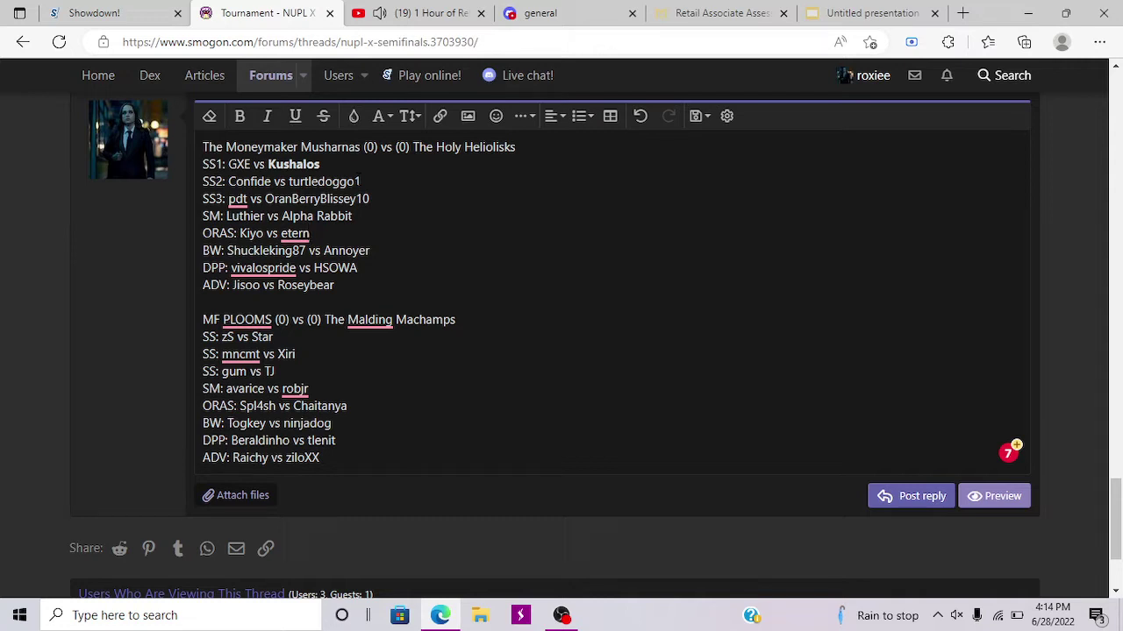
Bold the first player in the SS2 matchup and the second player in the SS3 matchup of the Musharnas vs Heliolisks list
mouse_move(275, 182)
mouse_down()
mouse_move(230, 181)
mouse_move(272, 182)
mouse_up()
click(238, 122)
click(397, 290)
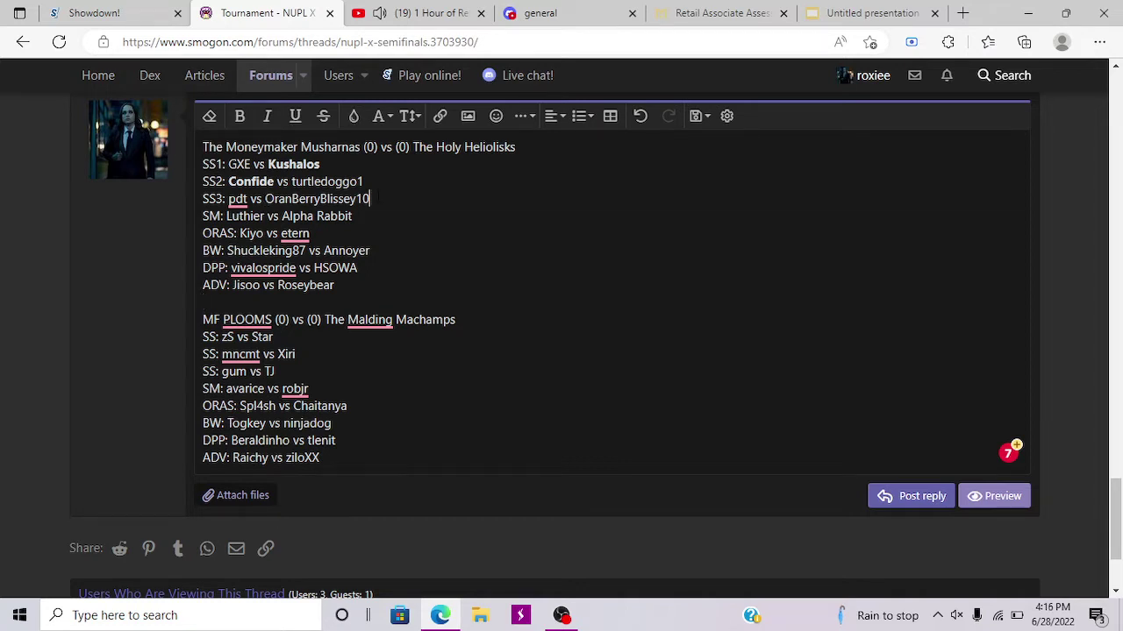
mouse_move(274, 199)
mouse_down()
mouse_move(369, 199)
mouse_move(264, 199)
mouse_up()
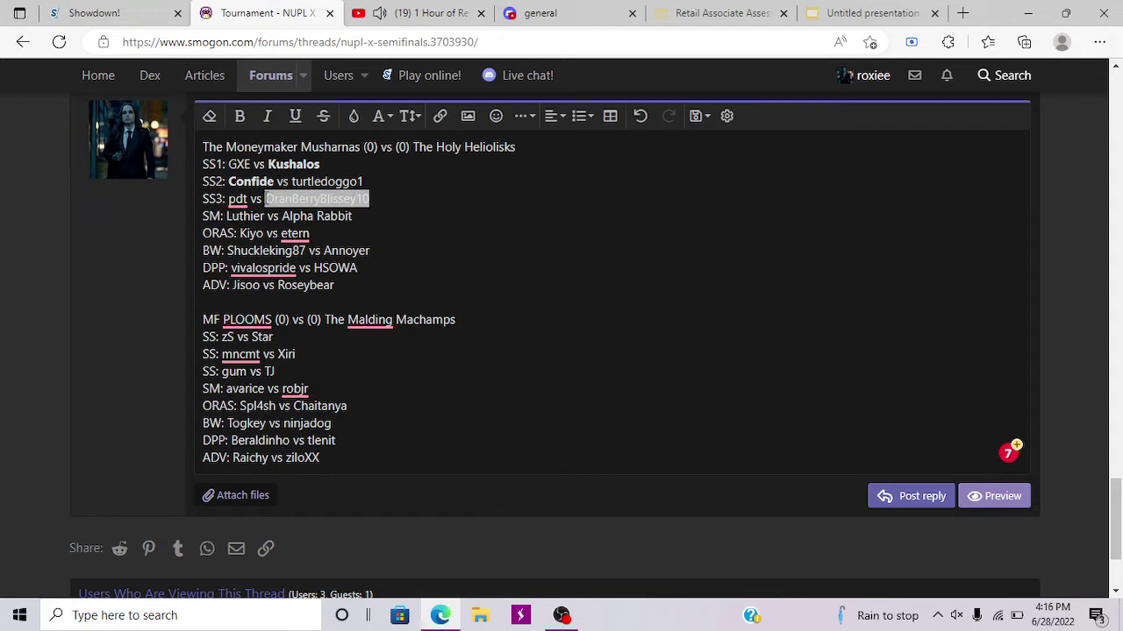
click(239, 118)
mouse_move(231, 206)
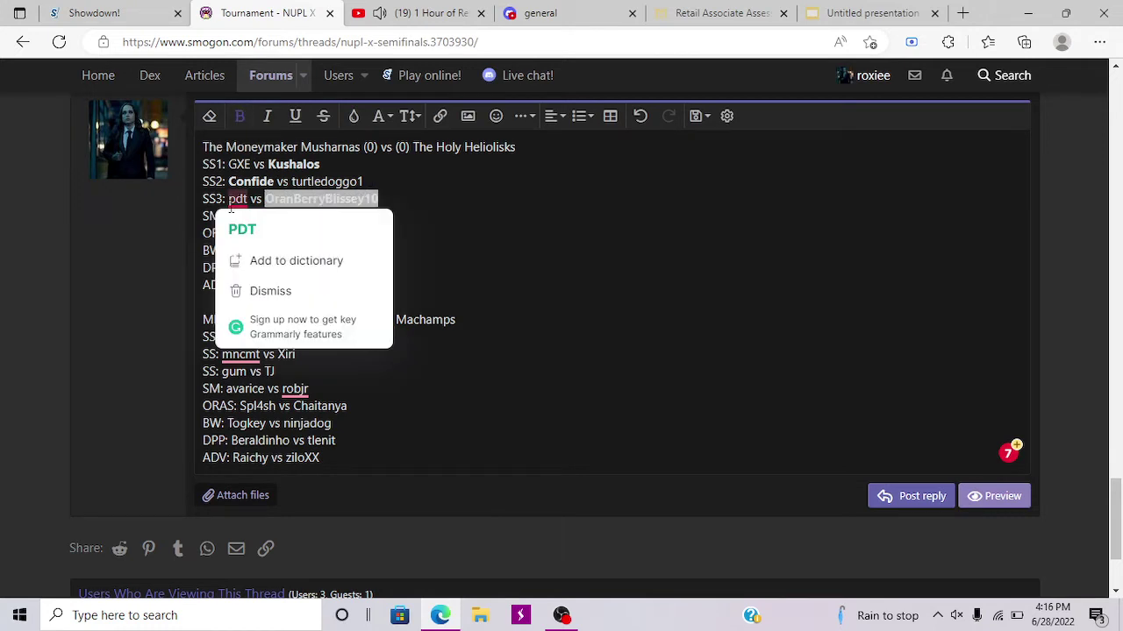
click(532, 278)
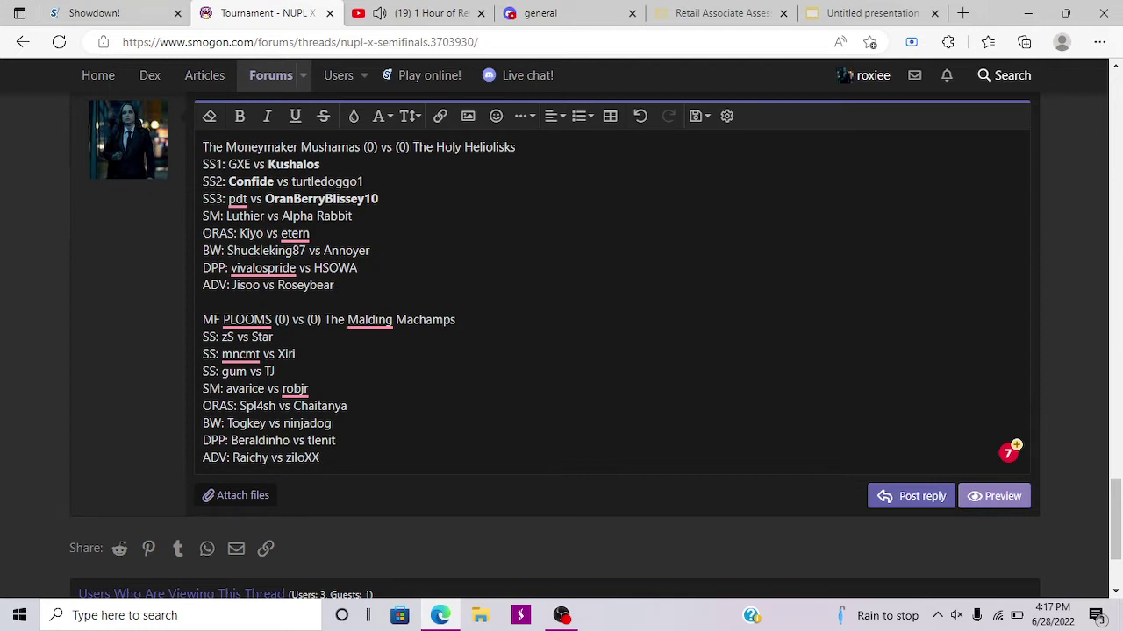
Bold the first player's name in the SM matchup of the Musharnas vs Heliolisks list
drag(282, 216, 345, 223)
click(309, 234)
drag(265, 215, 225, 215)
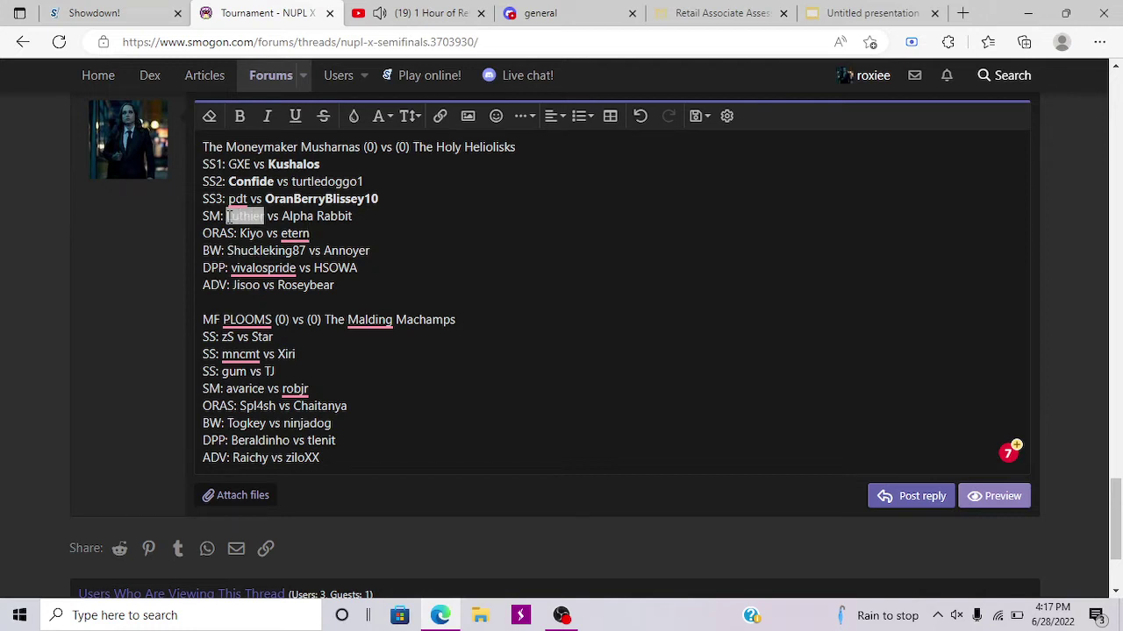
click(239, 116)
click(419, 263)
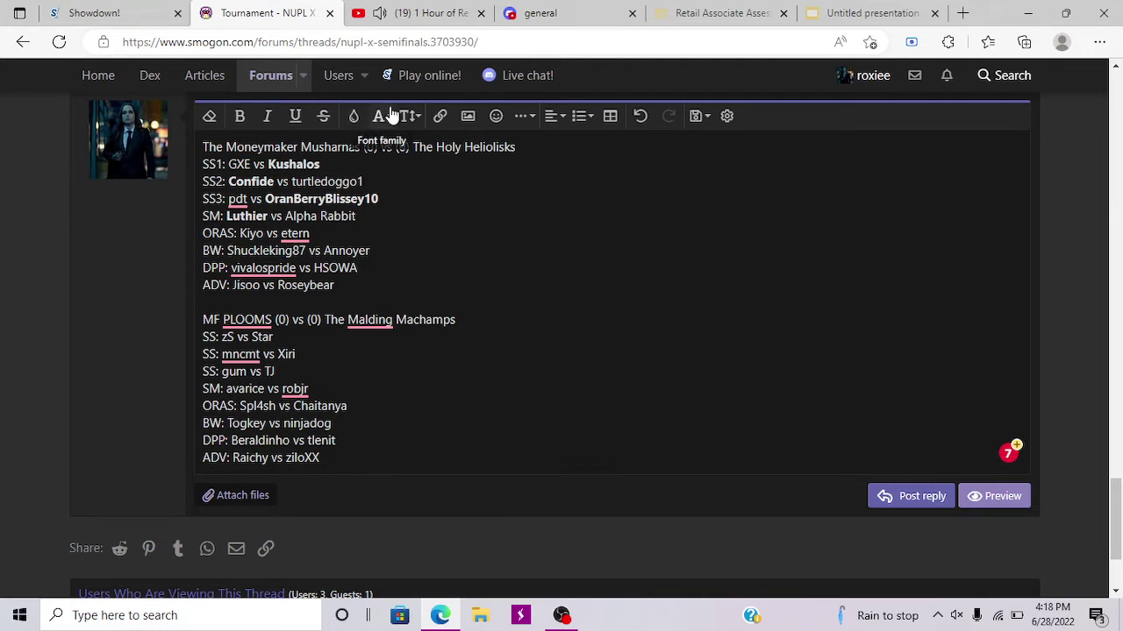
Bold the second player's name in both the ORAS and BW matchups of the Musharnas vs Heliolisks list
click(298, 233)
drag(371, 250, 323, 251)
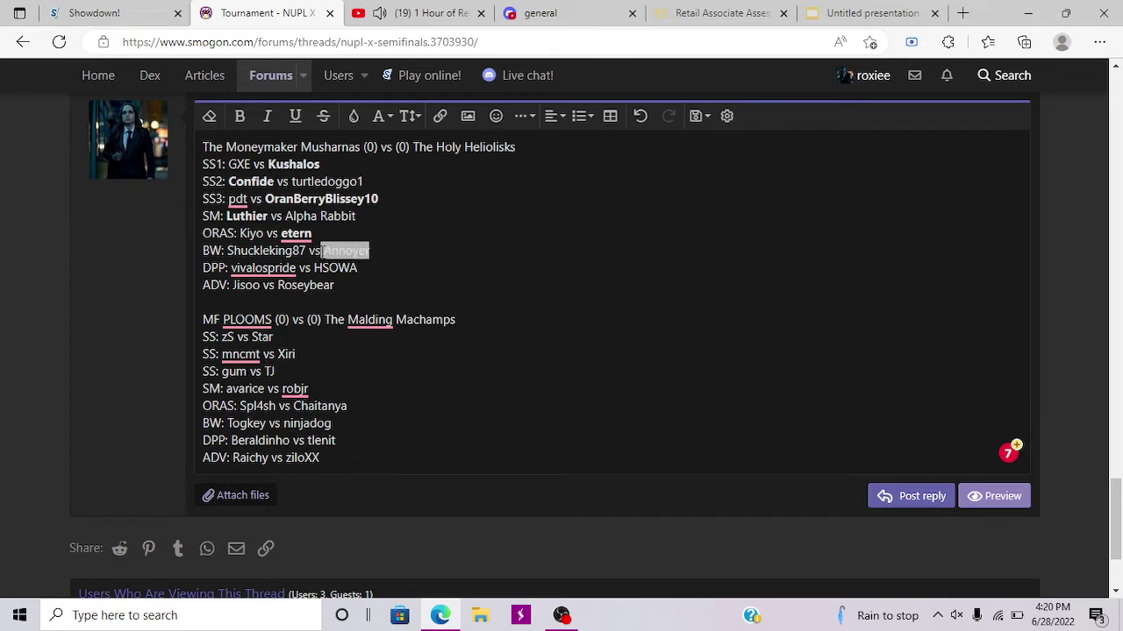
click(237, 123)
click(402, 248)
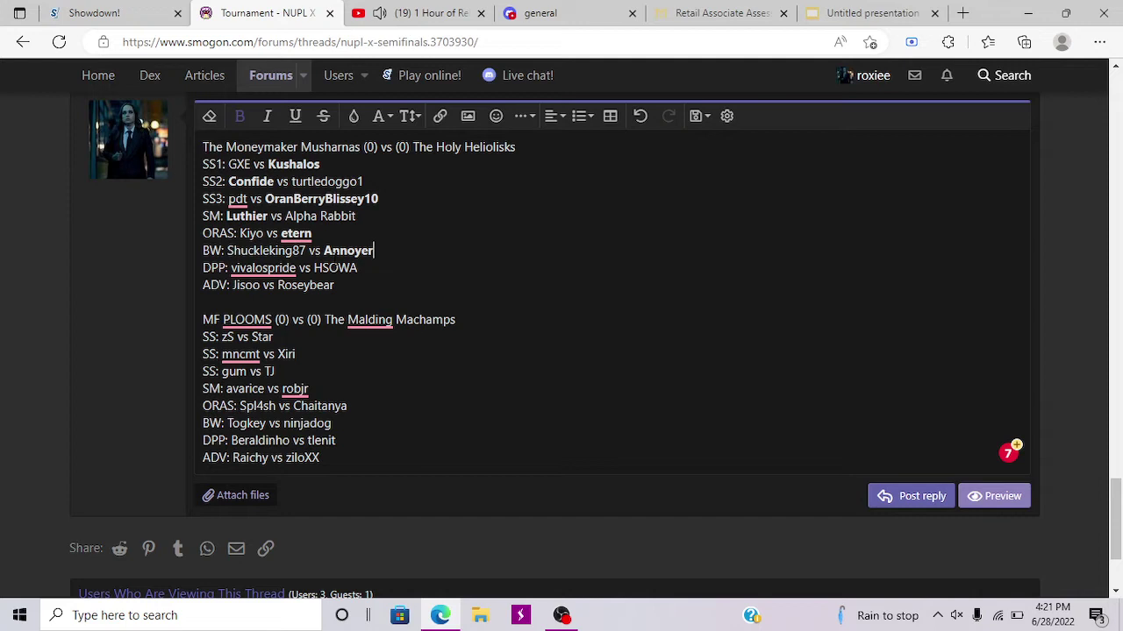
Bold the second player in the DPP matchup and the first player in the ADV matchup of the Musharnas vs Heliolisks list
drag(367, 267, 313, 267)
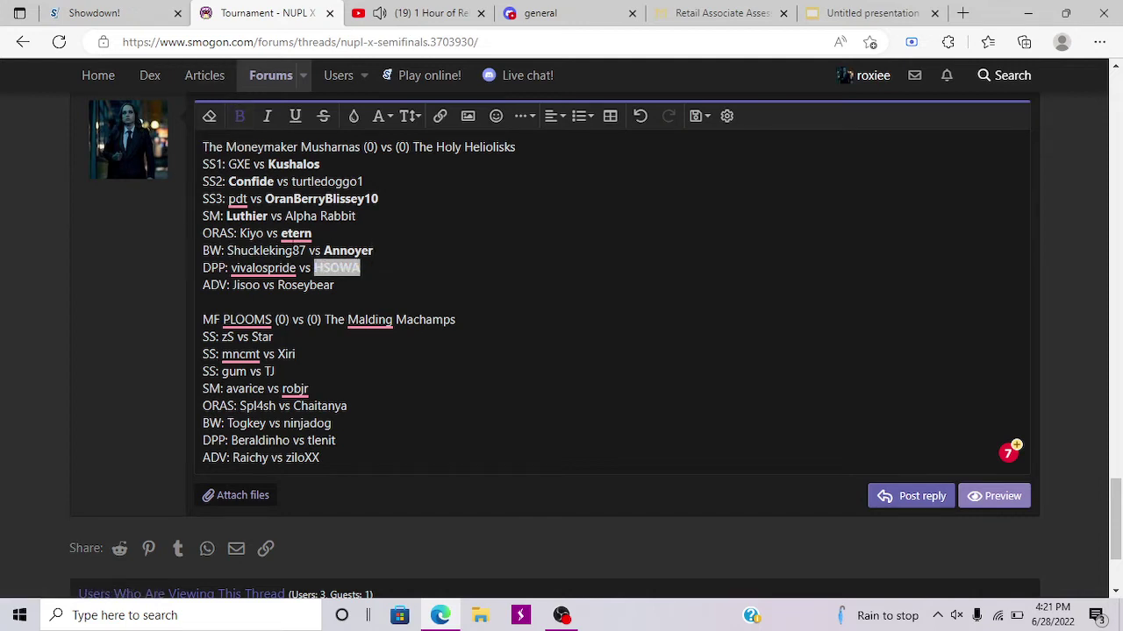
click(239, 116)
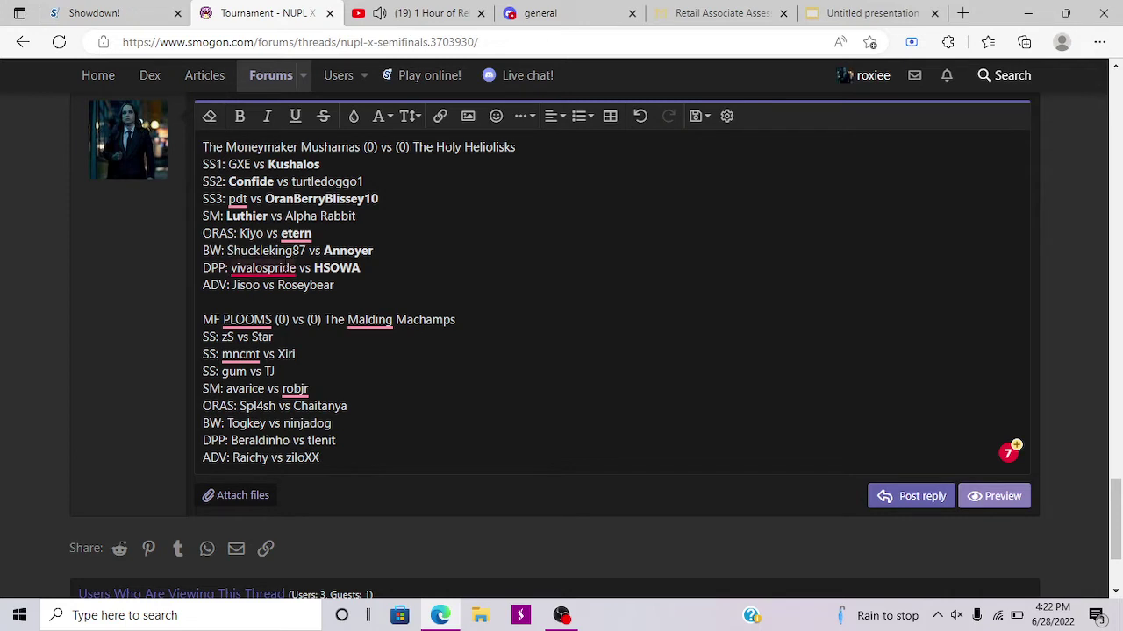
mouse_move(235, 267)
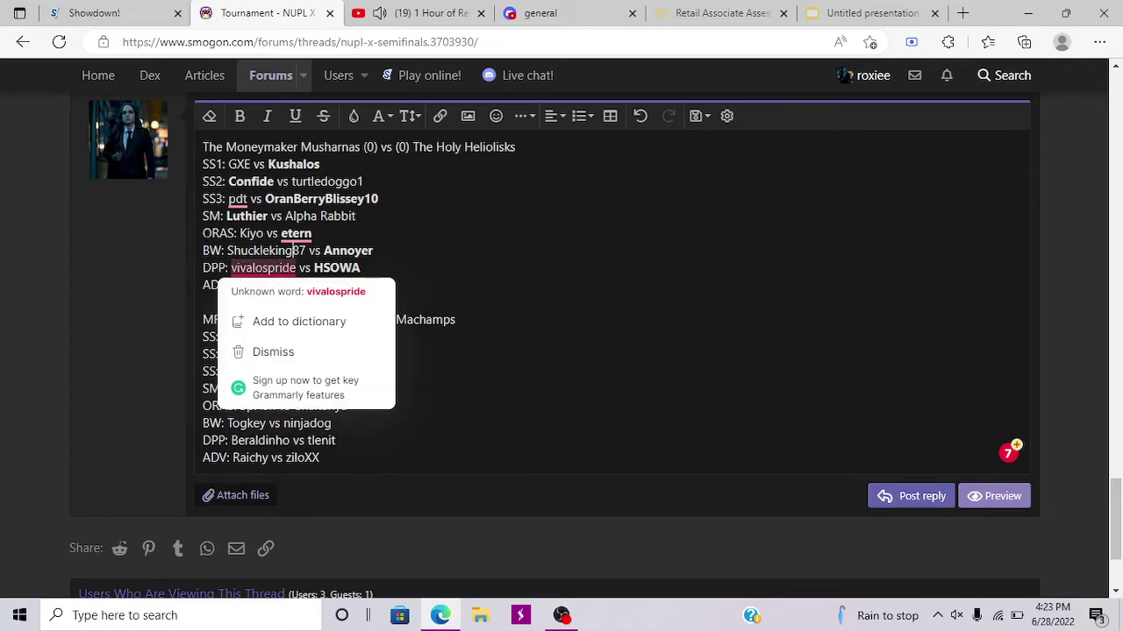
click(413, 252)
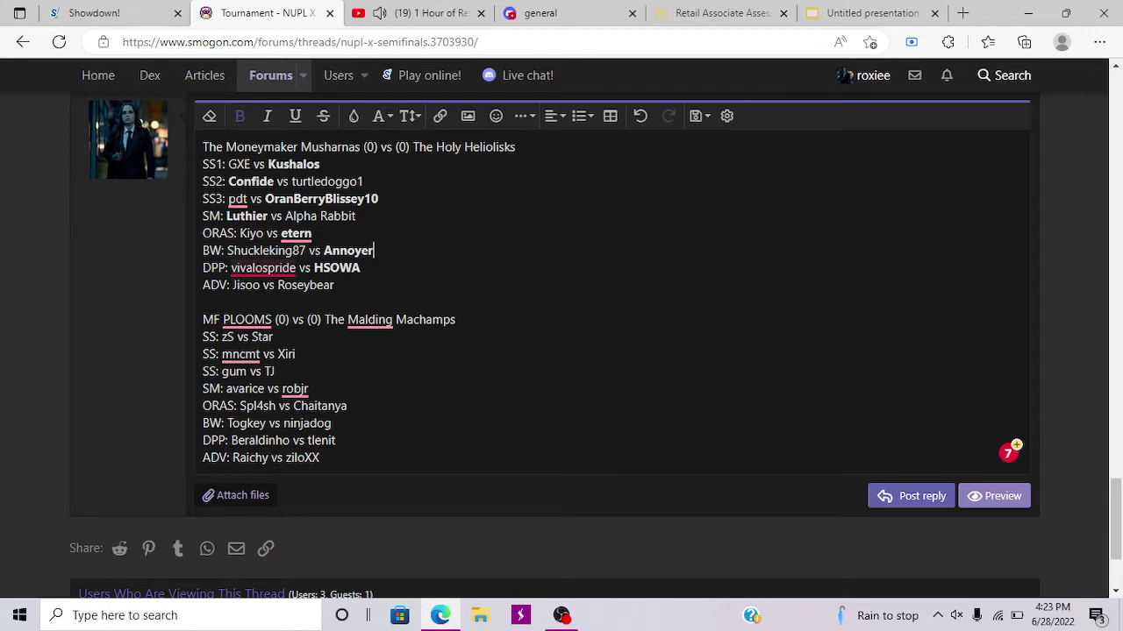
mouse_move(301, 252)
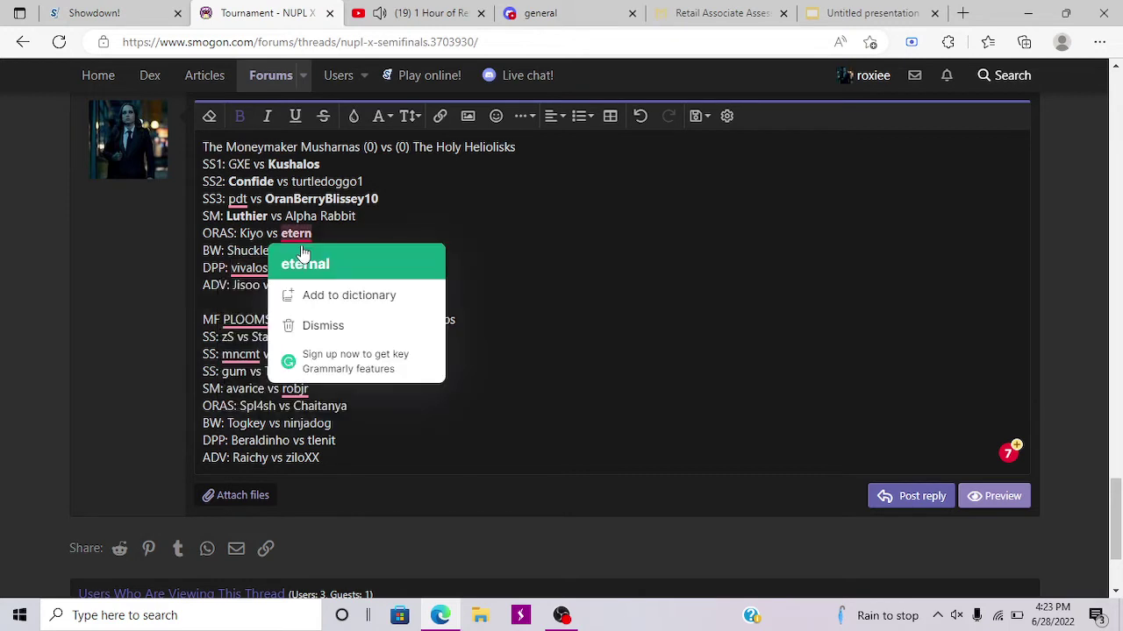
click(247, 251)
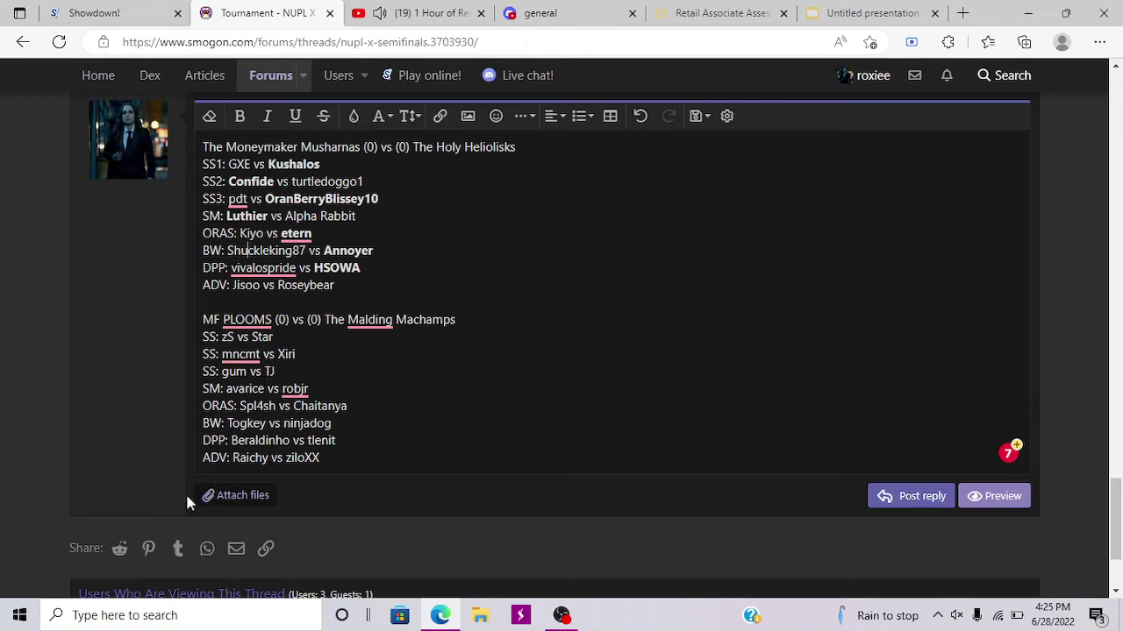
drag(263, 285, 233, 285)
click(240, 117)
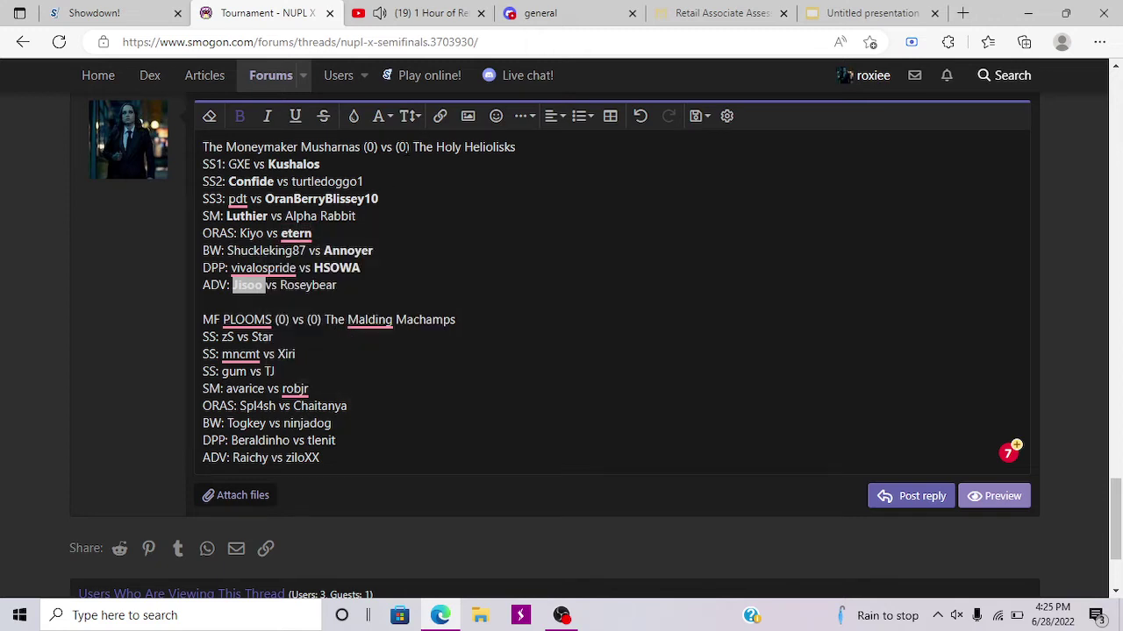
Set the predicted score to (3) for The Moneymaker Musharnas and (5) for The Holy Heliolisks
click(404, 148)
key(BackSpace)
text(5)
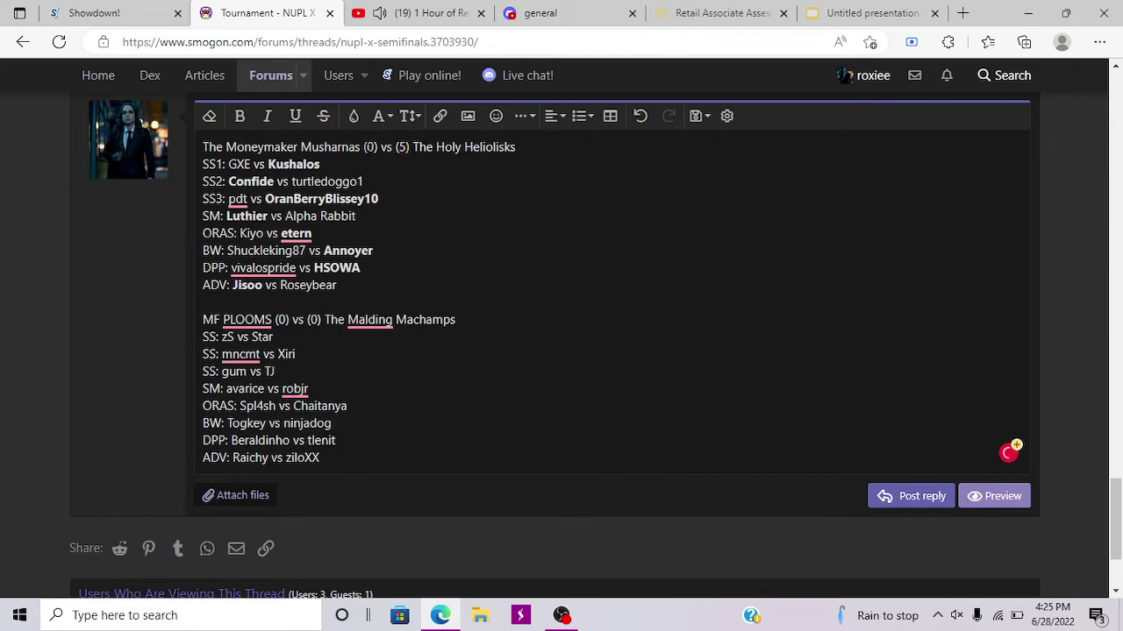
click(373, 147)
key(BackSpace)
text(3)
Bold the second player's name in the first SS matchup of the MF PLOOMS vs Malding Machamps list
mouse_move(385, 326)
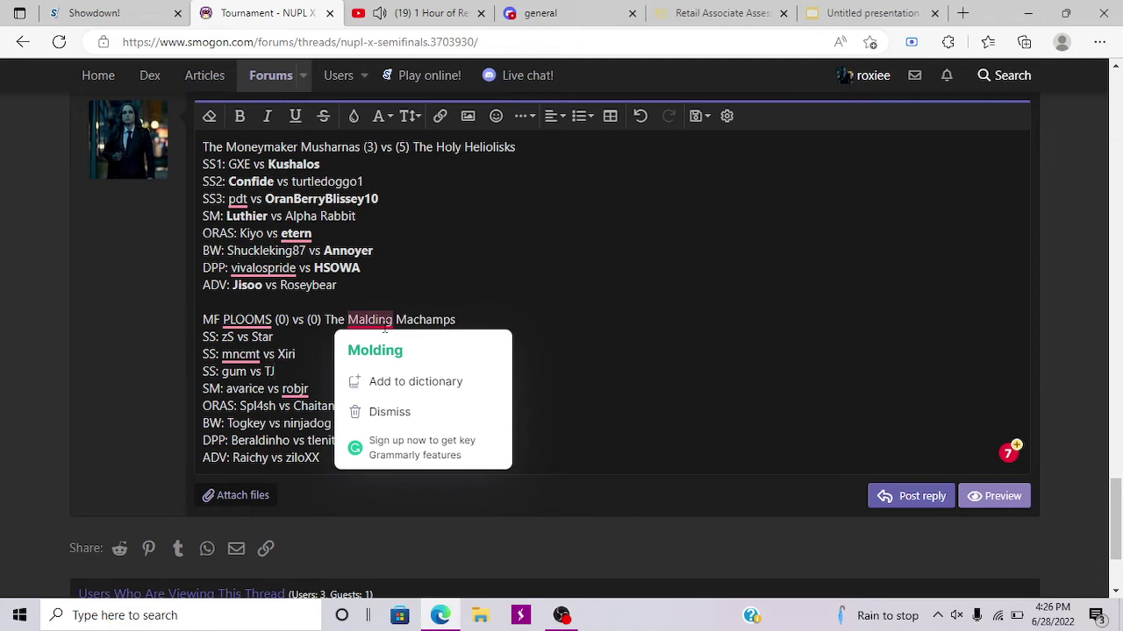
click(348, 320)
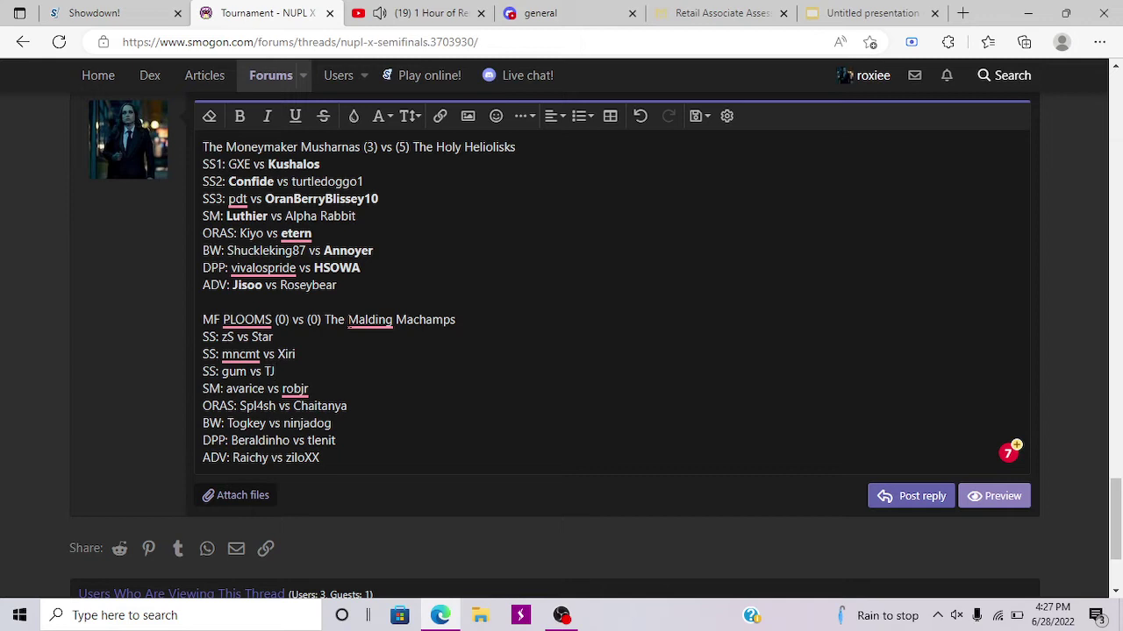
drag(276, 340, 248, 340)
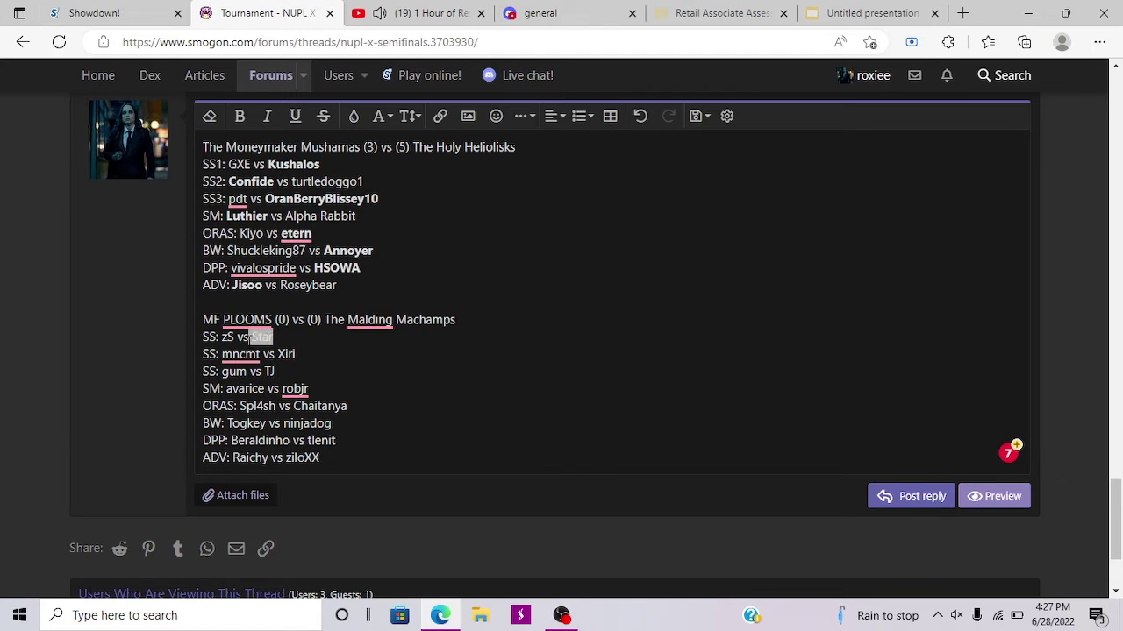
click(240, 116)
key(Left)
key(Left)
key(Left)
key(Left)
key(Left)
key(Left)
Bold the first player's name in the second SS matchup of the MF PLOOMS vs Malding Machamps list
drag(261, 355, 221, 355)
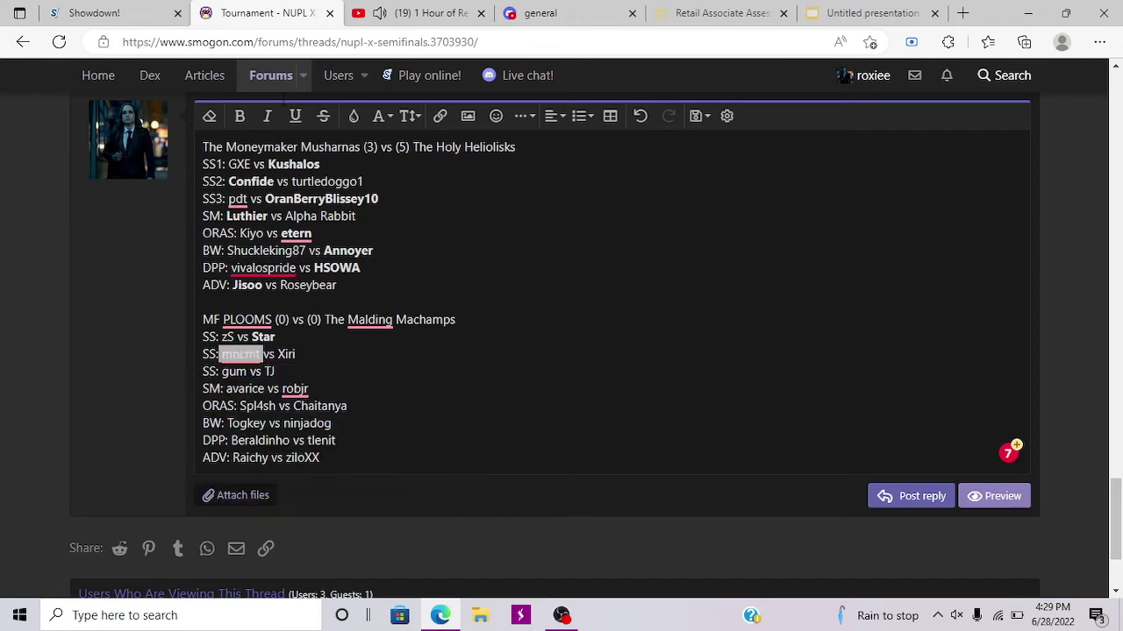
click(240, 116)
click(383, 341)
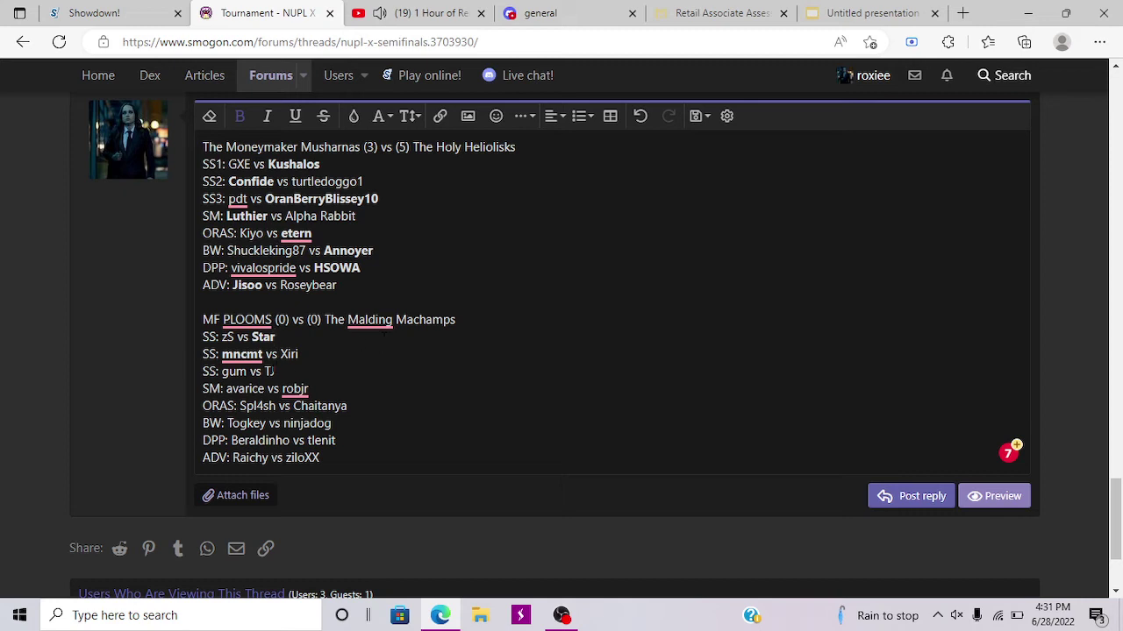
Bold the word "vs" in the third SS matchup and the second player in the SM matchup of the MF PLOOMS list
double_click(254, 372)
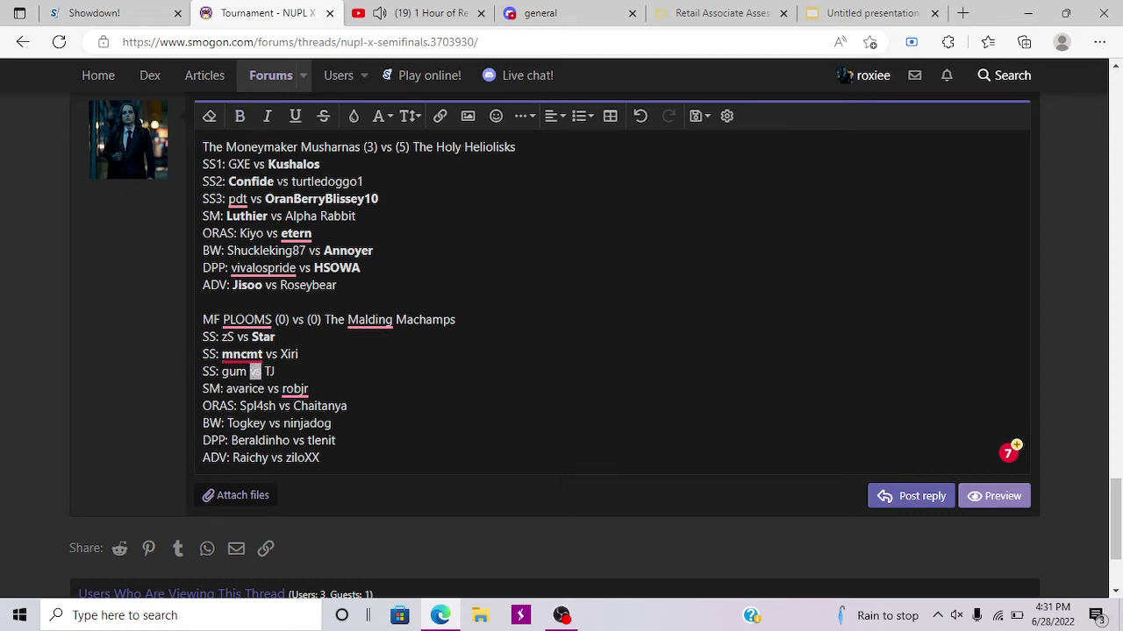
click(243, 117)
click(413, 402)
click(240, 116)
click(539, 444)
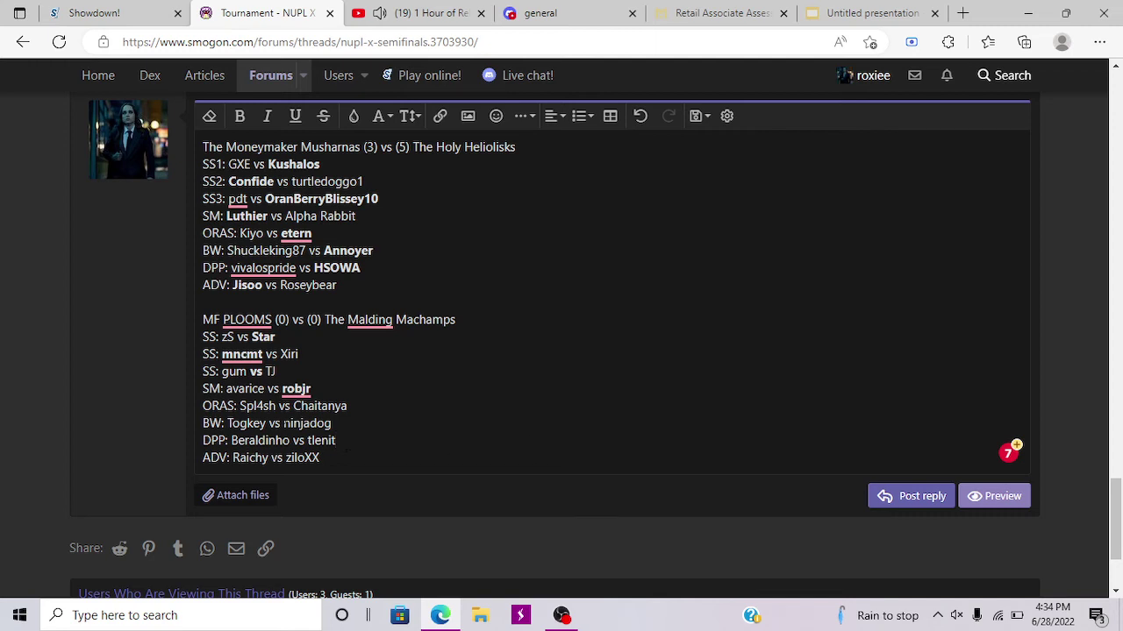
Bold the first player's name in both the ORAS and BW matchups of the MF PLOOMS vs Malding Machamps list
drag(276, 405, 240, 406)
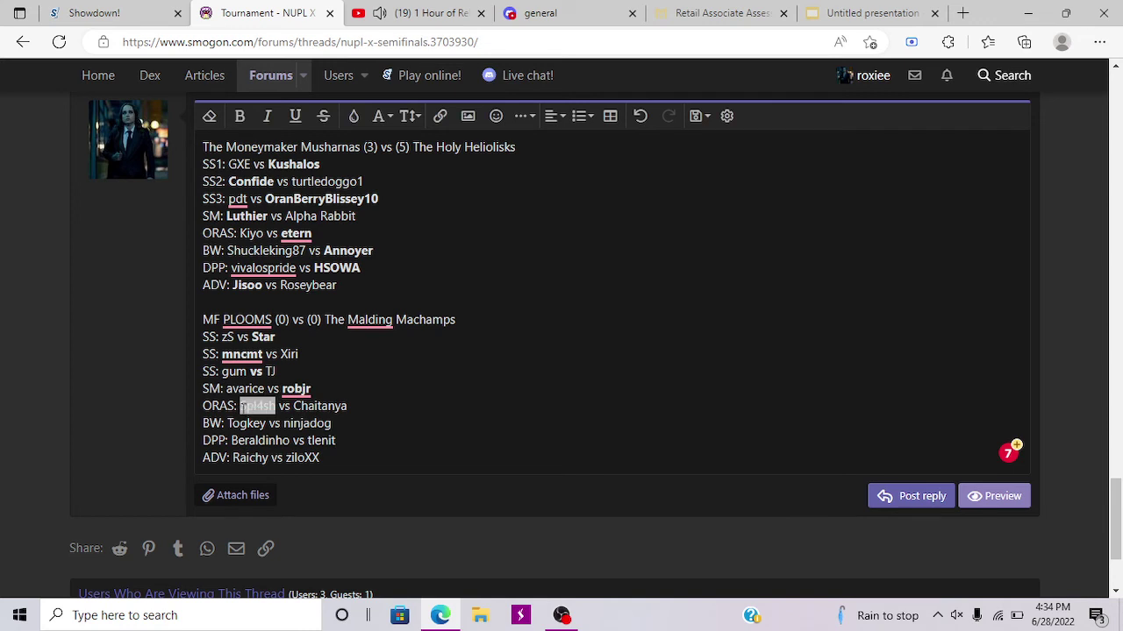
click(240, 116)
click(381, 409)
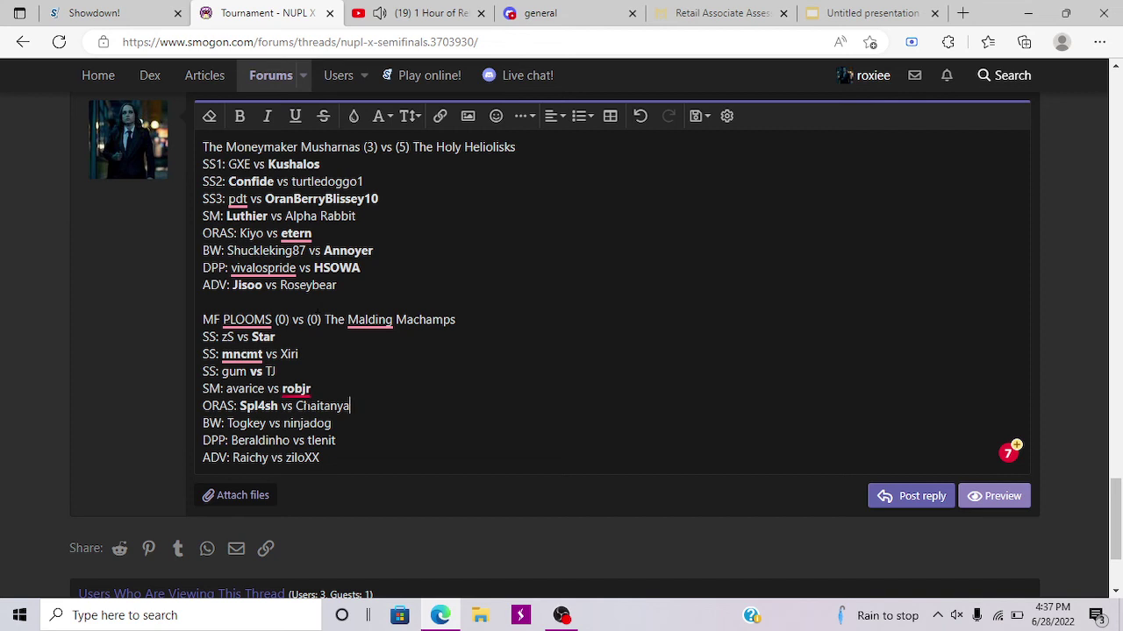
click(269, 422)
drag(268, 422, 239, 423)
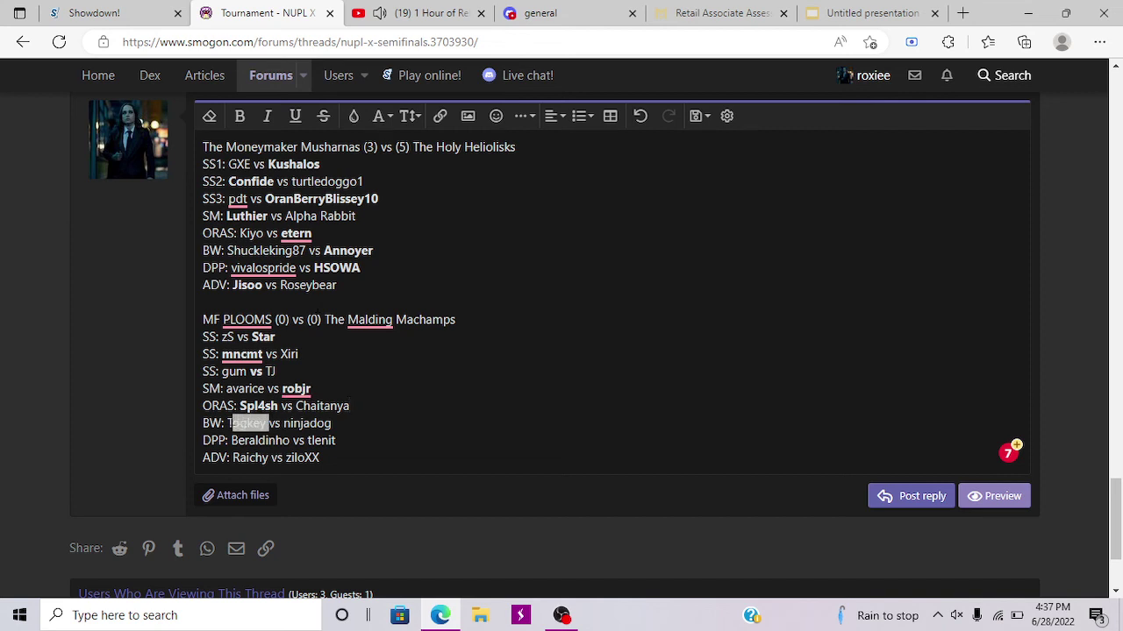
drag(231, 424, 227, 424)
click(239, 115)
click(385, 424)
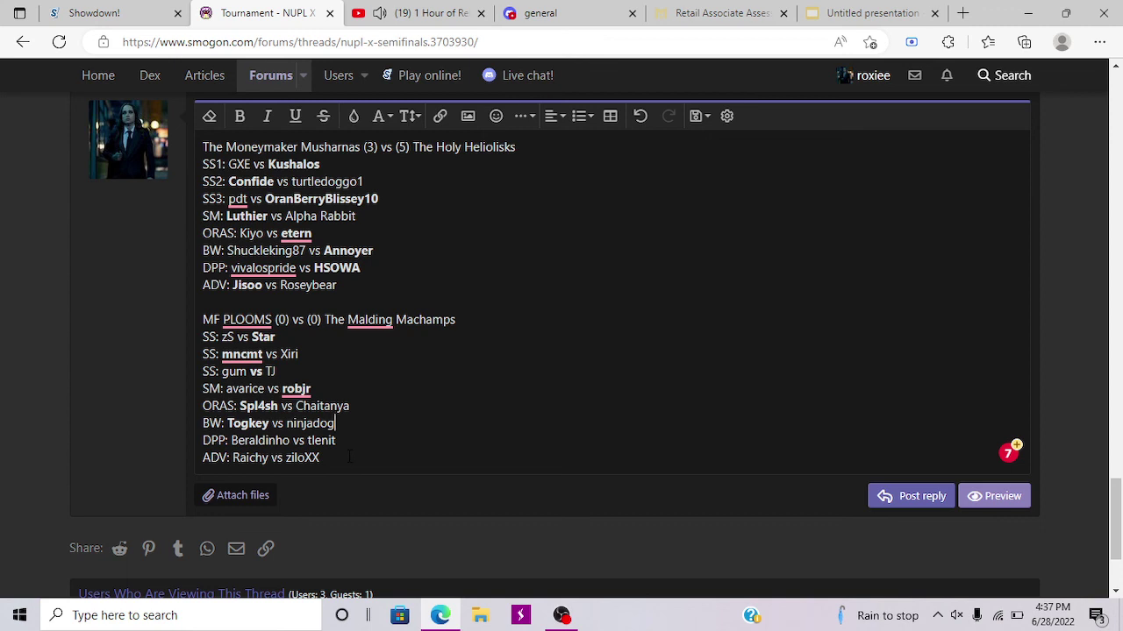
Bold the first player in the DPP matchup and the second player in the ADV matchup of the MF PLOOMS list
drag(290, 440, 230, 440)
click(239, 116)
click(392, 443)
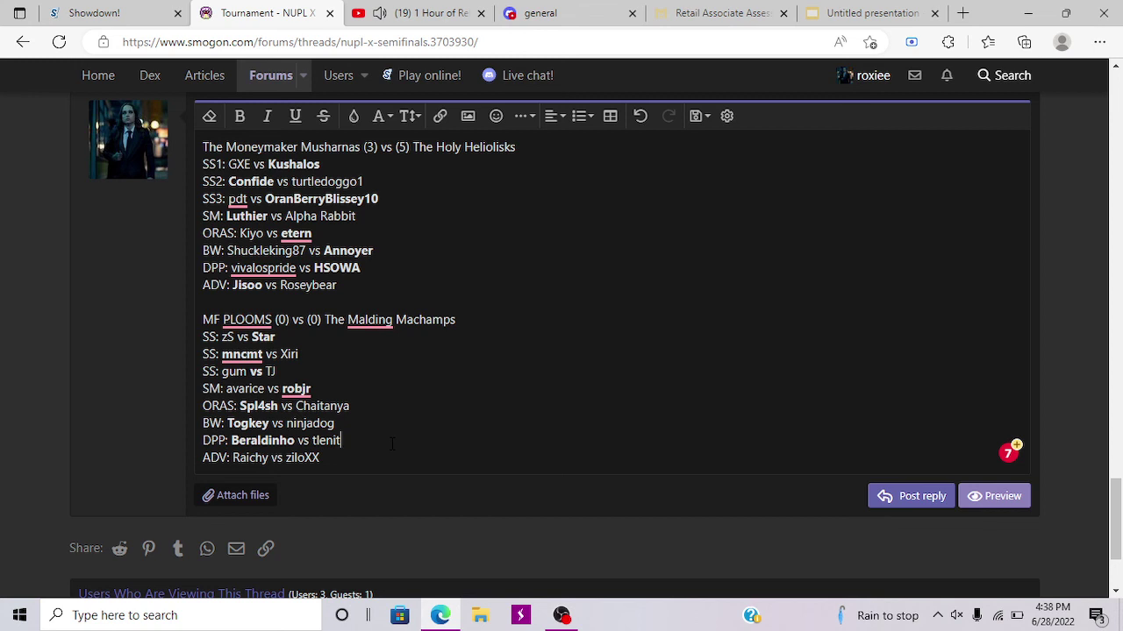
key(Down)
key(ctrl+shift+Left)
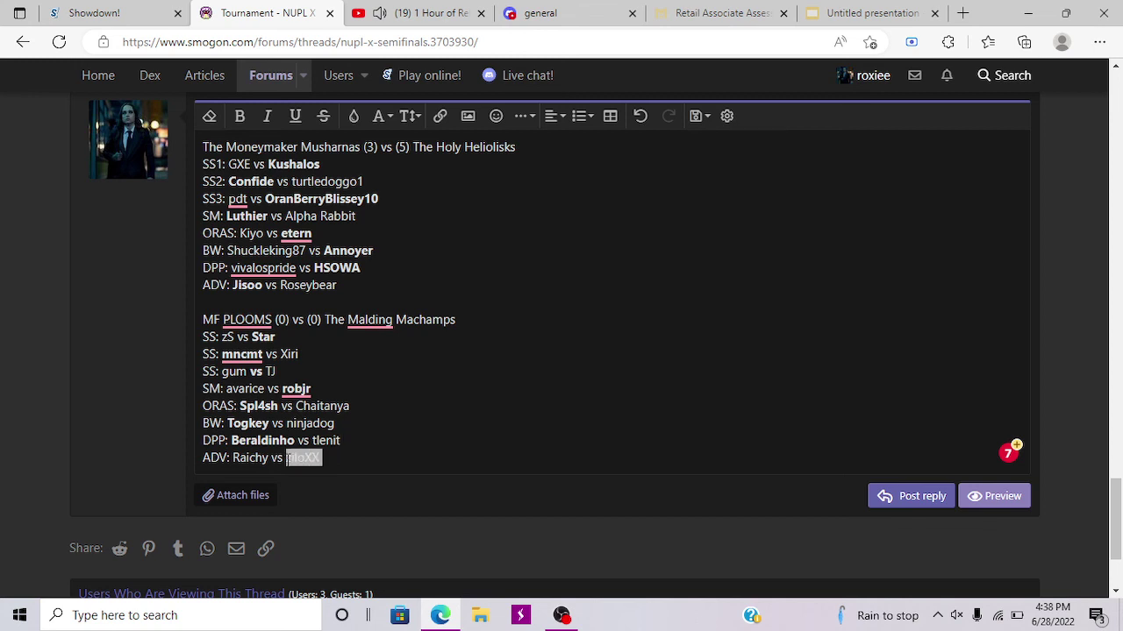
click(239, 116)
click(491, 397)
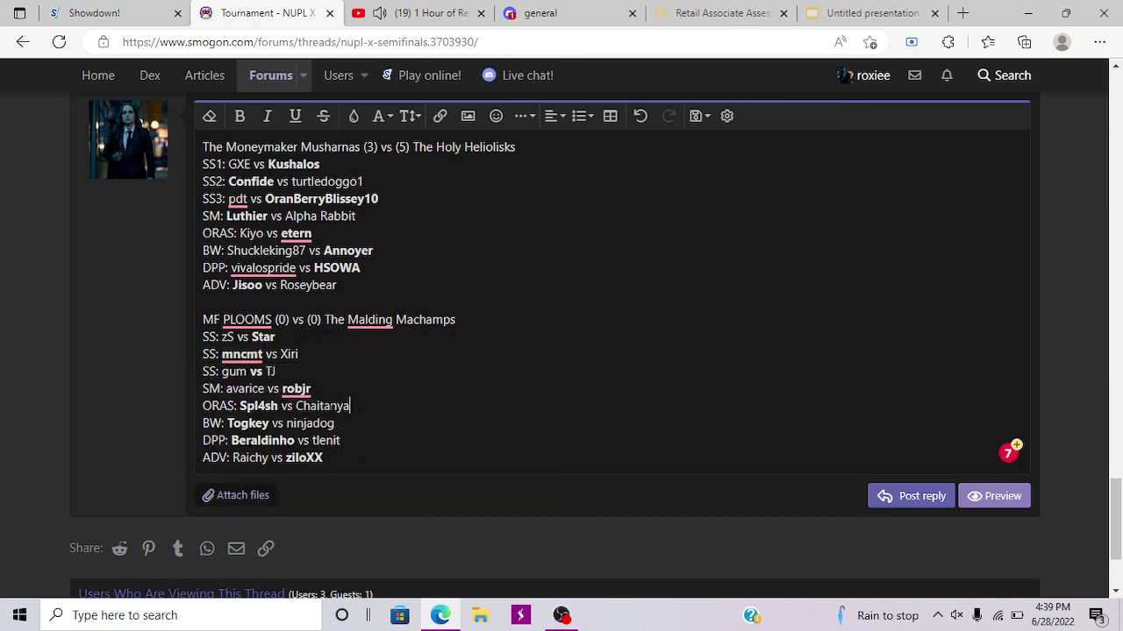
Set the predicted score to (4) for MF PLOOMS and (3) for The Malding Machamps
click(318, 319)
key(BackSpace)
text(3)
click(278, 319)
key(BackSpace)
text(4)
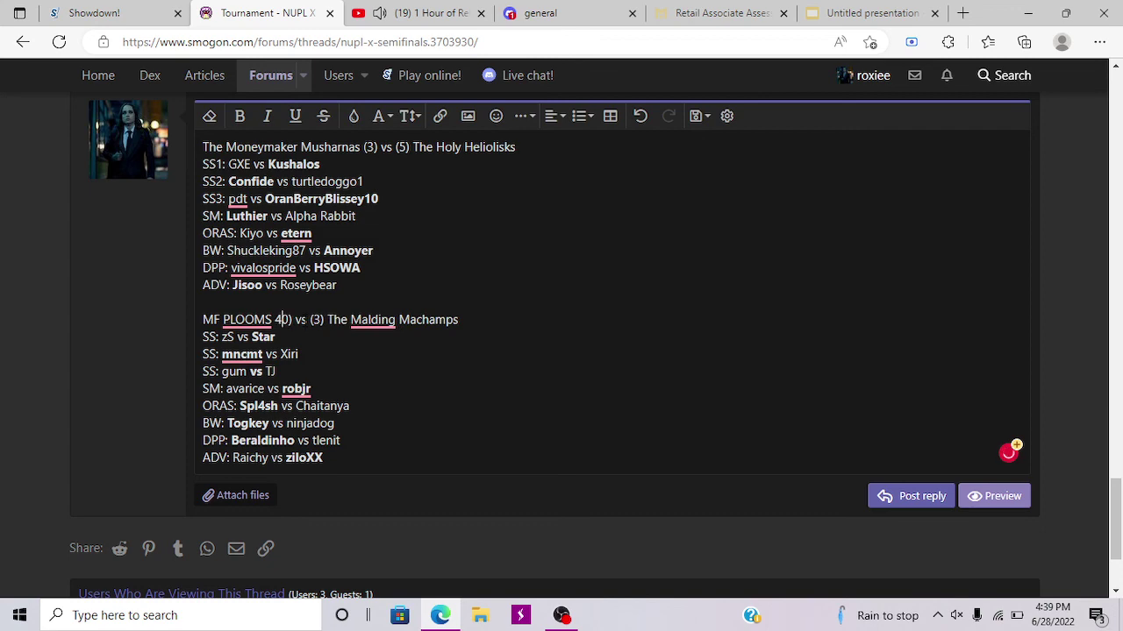
key(BackSpace)
text(()
key(Delete)
text(4)
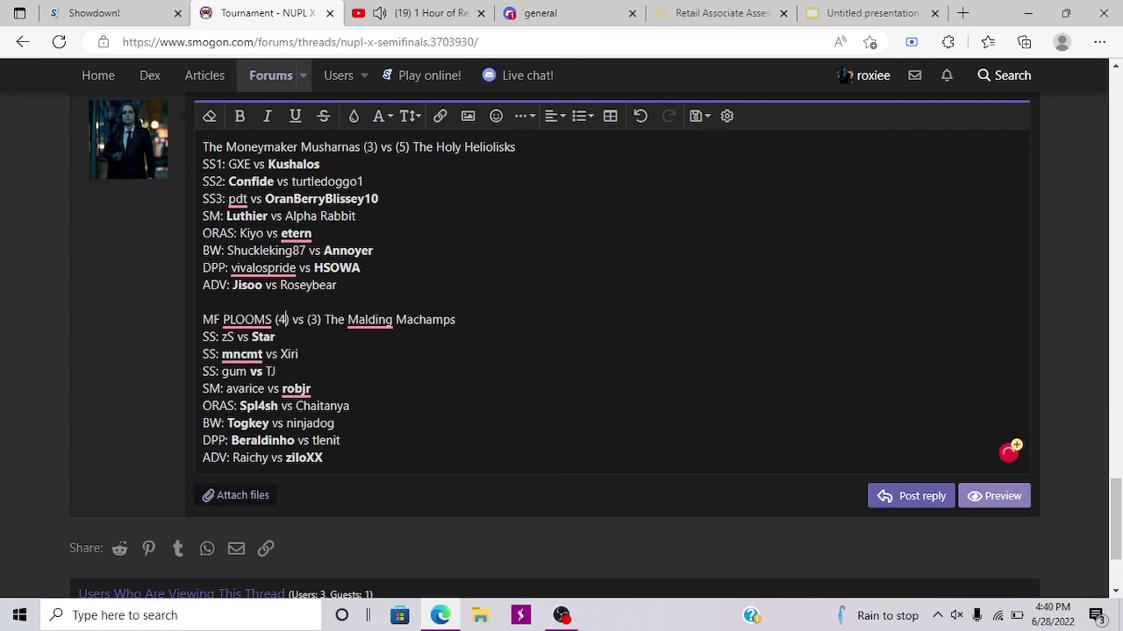
click(562, 616)
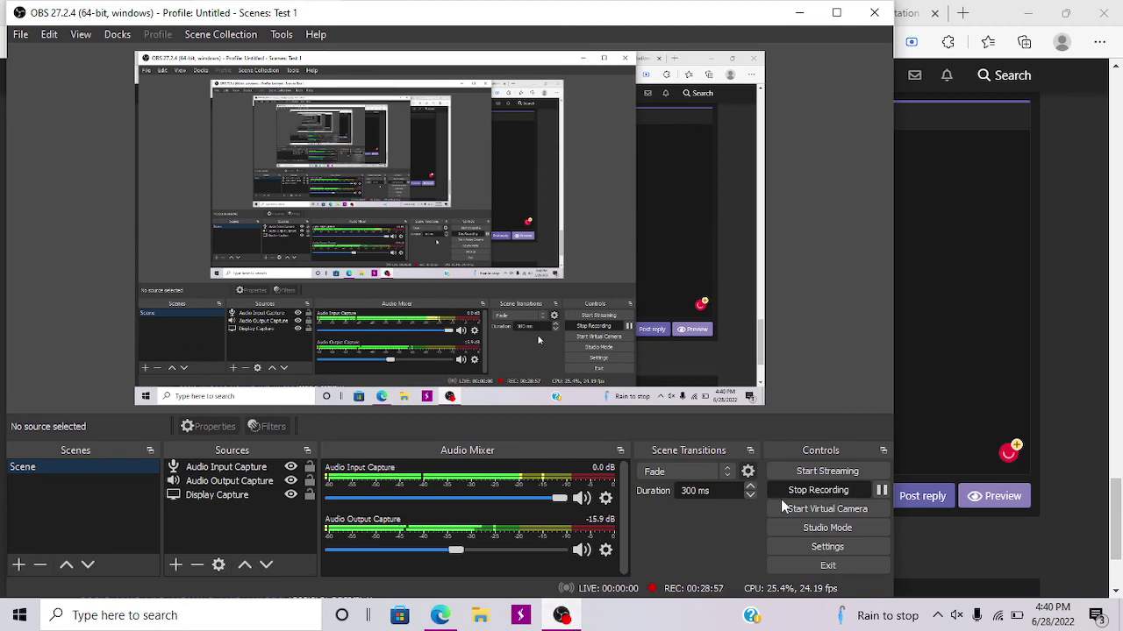